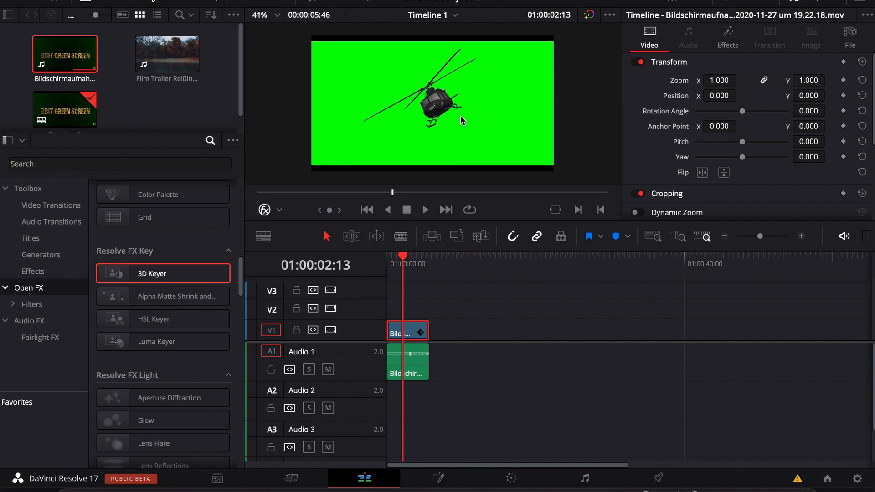
- Try the Transform overlay in the viewer and return to the Open FX Overlay
{"action": "left_click", "coordinate": [279, 210]}
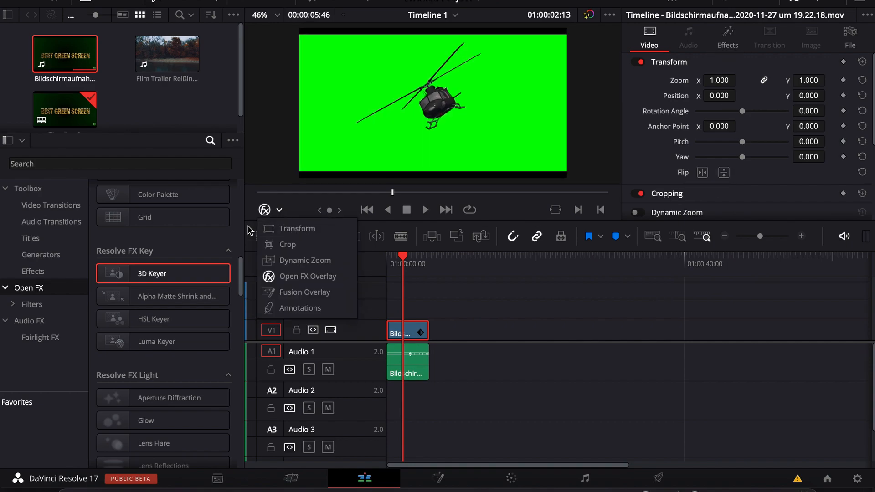
{"action": "left_click", "coordinate": [273, 229]}
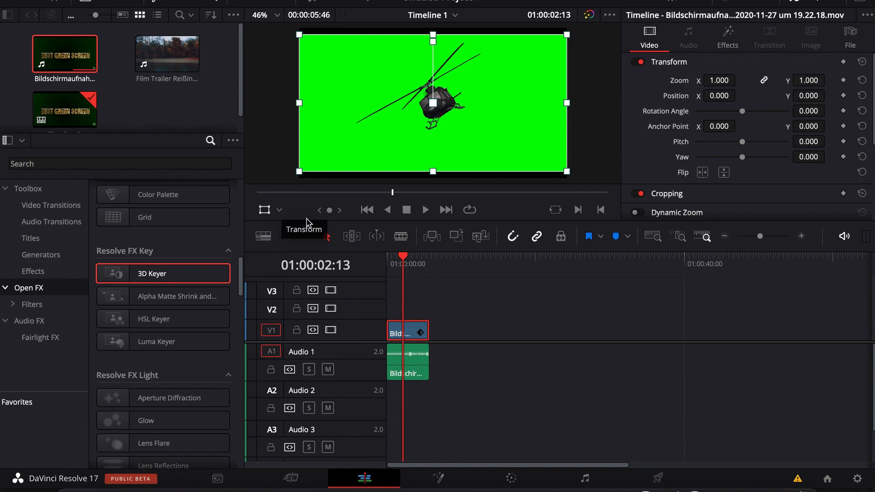
{"action": "left_click", "coordinate": [280, 210]}
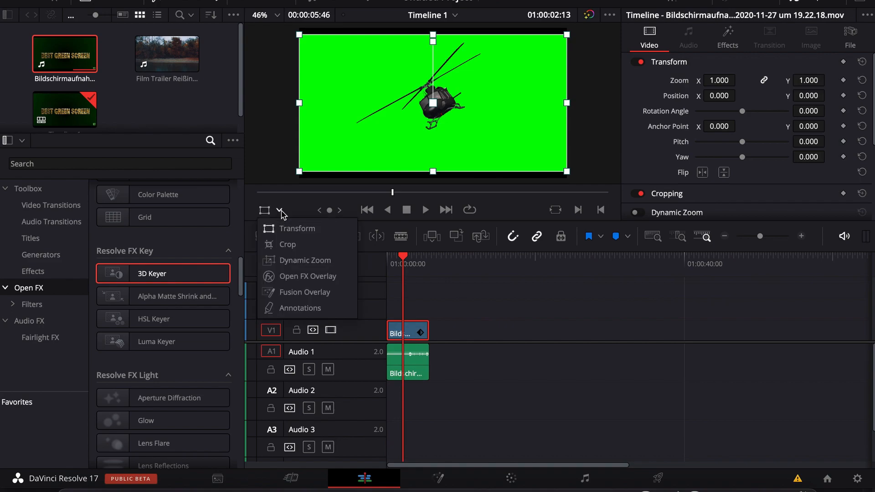
{"action": "left_click", "coordinate": [310, 277]}
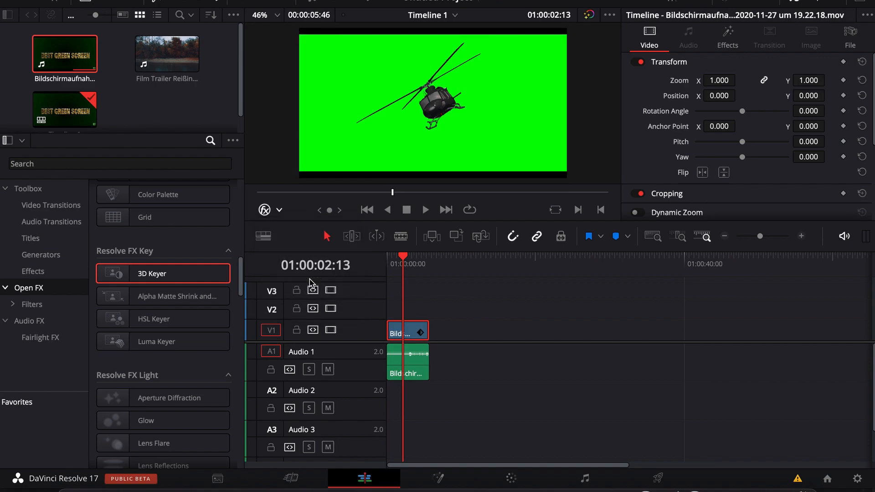
- Key out the green background beside the helicopter with the clip's 3D Keyer and enable Despill
{"action": "left_click", "coordinate": [728, 44]}
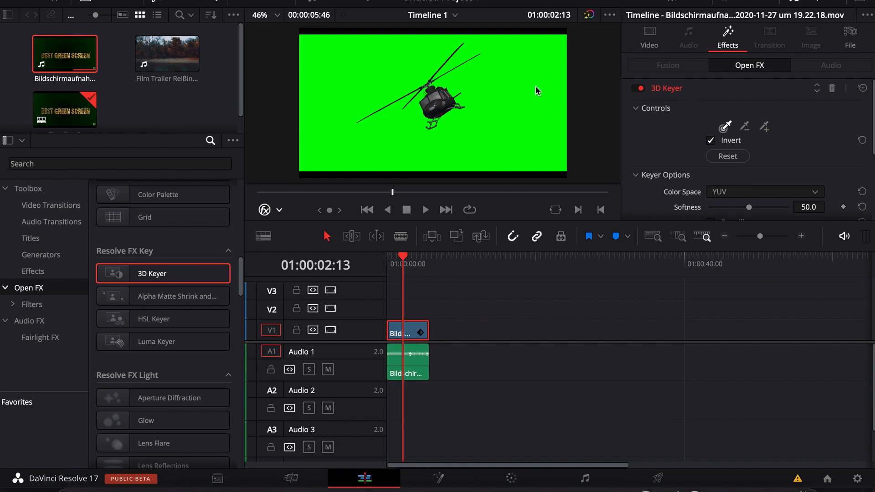
{"action": "left_click_drag", "start_coordinate": [528, 76], "coordinate": [528, 129]}
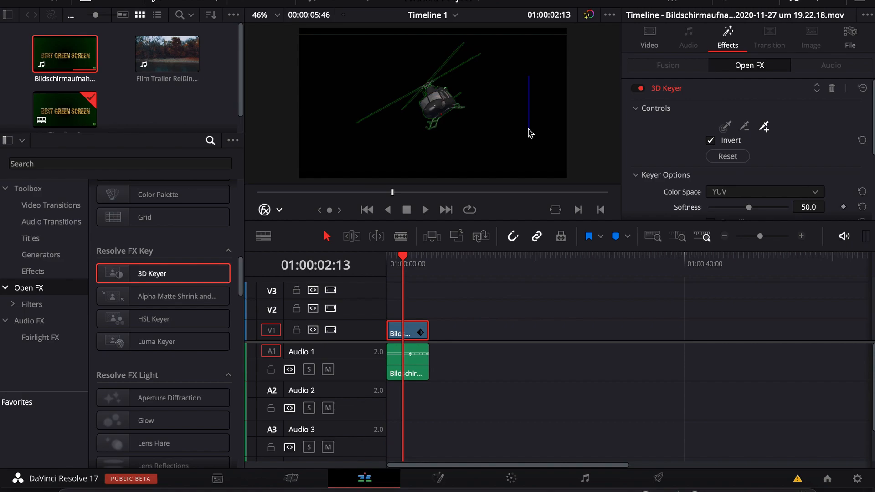
{"action": "scroll", "coordinate": [706, 149], "scroll_direction": "down", "scroll_amount": 1}
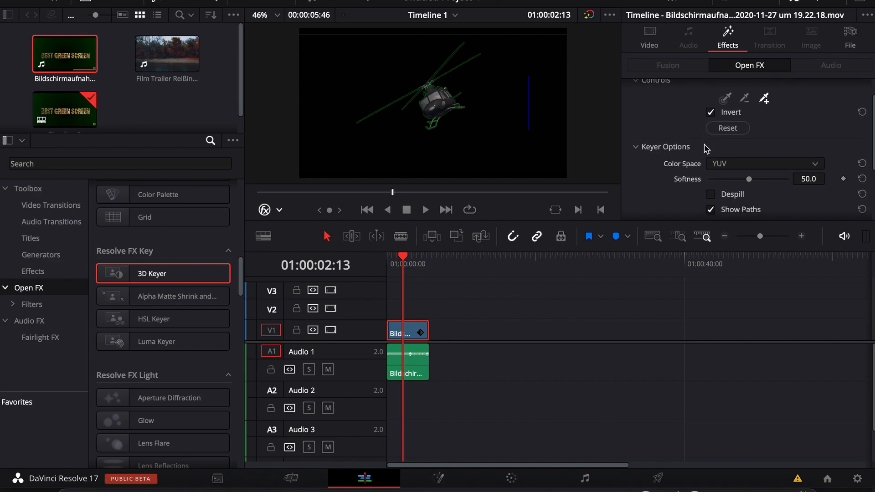
{"action": "scroll", "coordinate": [706, 149], "scroll_direction": "up", "scroll_amount": 1}
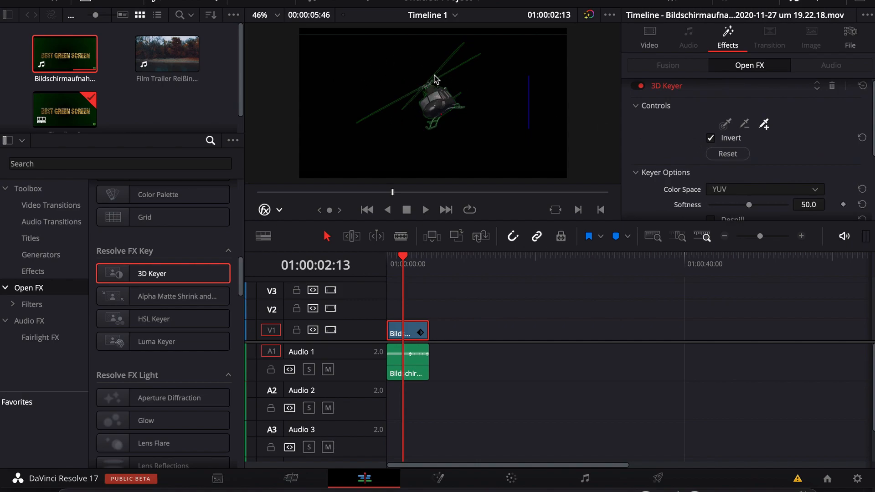
{"action": "scroll", "coordinate": [721, 173], "scroll_direction": "down", "scroll_amount": 1}
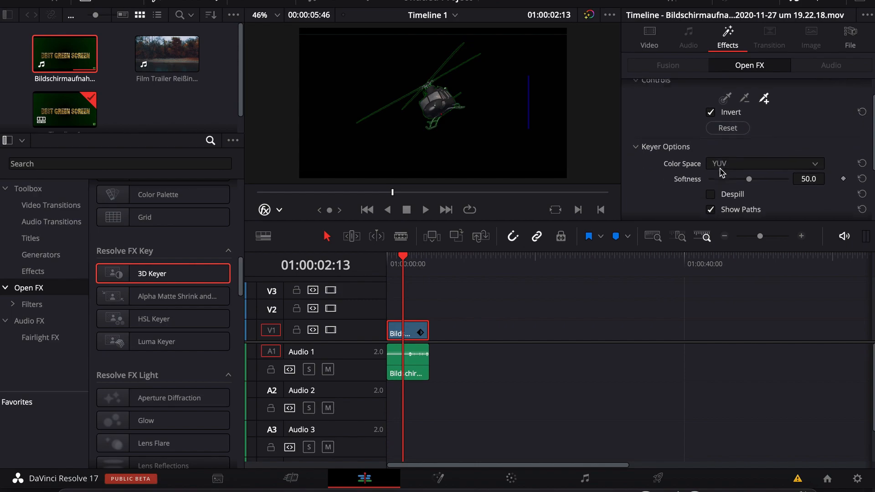
{"action": "scroll", "coordinate": [721, 173], "scroll_direction": "down", "scroll_amount": 1}
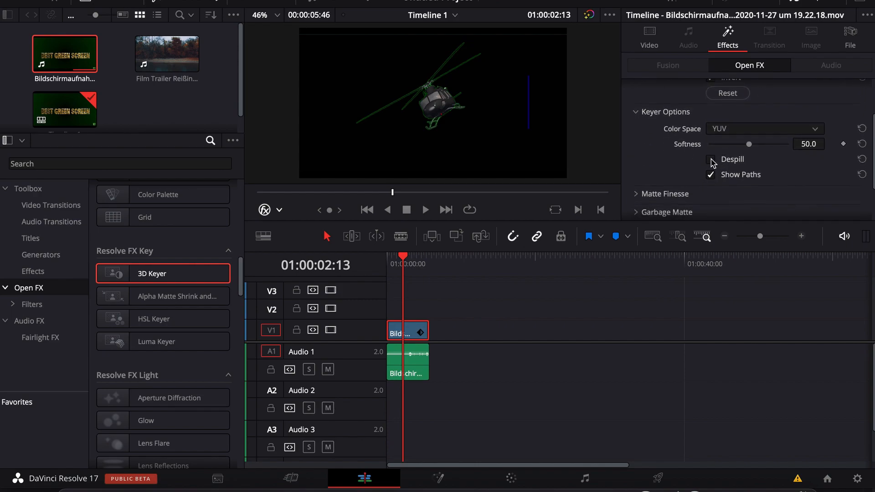
{"action": "left_click", "coordinate": [712, 160]}
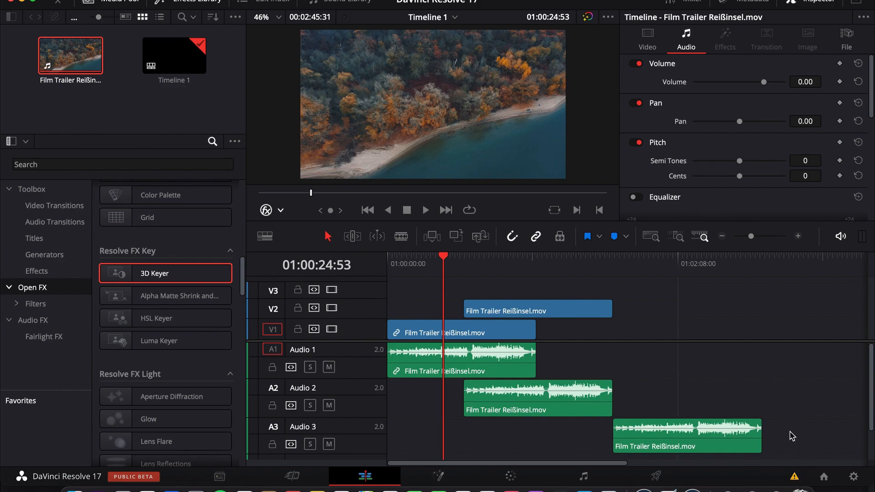
- Auto-align the Film Trailer clips on tracks V1 and Audio 1 to 3 based on their waveform
{"action": "left_click_drag", "start_coordinate": [788, 444], "coordinate": [466, 307]}
{"action": "right_click", "coordinate": [484, 360]}
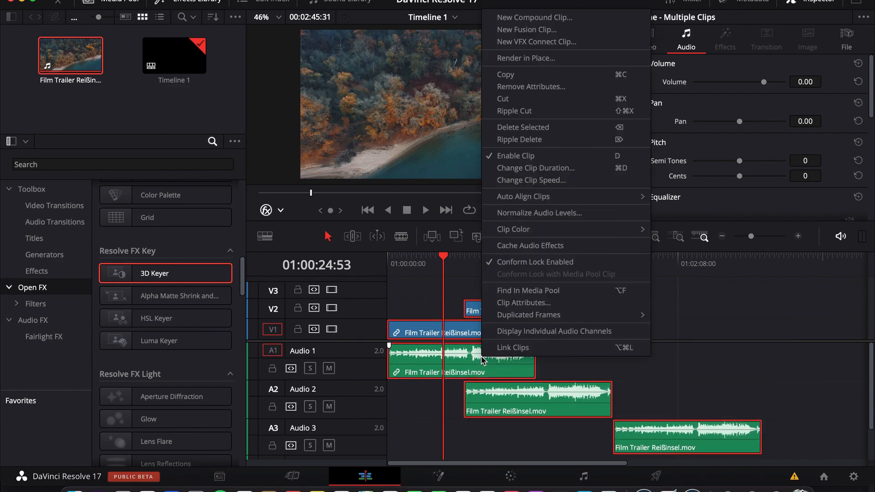
{"action": "mouse_move", "coordinate": [550, 201]}
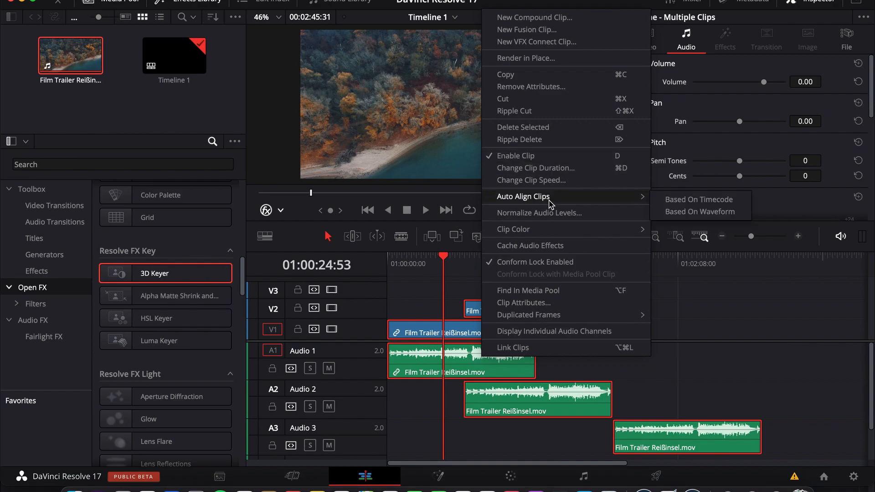
{"action": "left_click", "coordinate": [675, 213]}
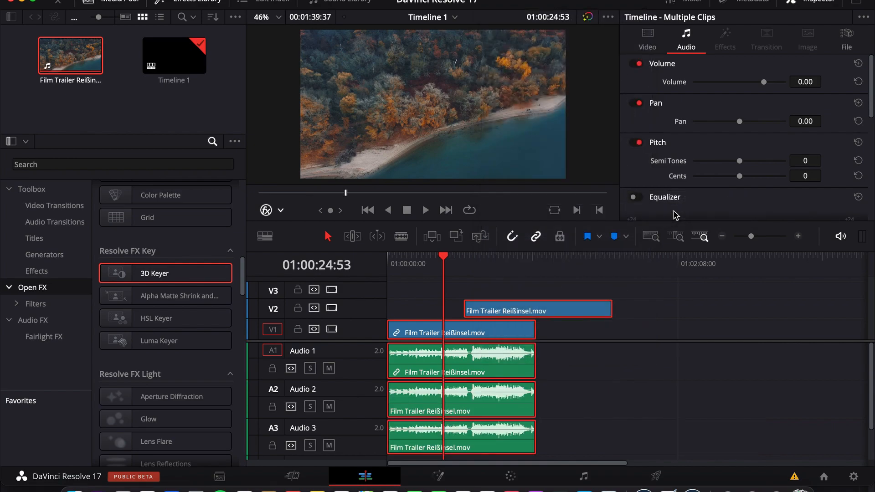
- Move the Film Trailer clip on V2 to the start of the timeline, directly above the V1 clip
{"action": "left_click_drag", "start_coordinate": [505, 315], "coordinate": [428, 315]}
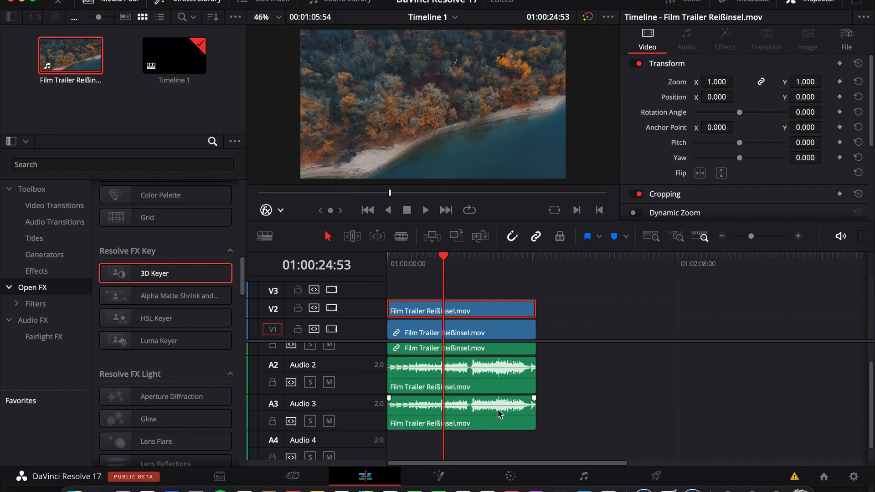
{"action": "left_click_drag", "start_coordinate": [584, 453], "coordinate": [445, 312]}
{"action": "left_click", "coordinate": [568, 307]}
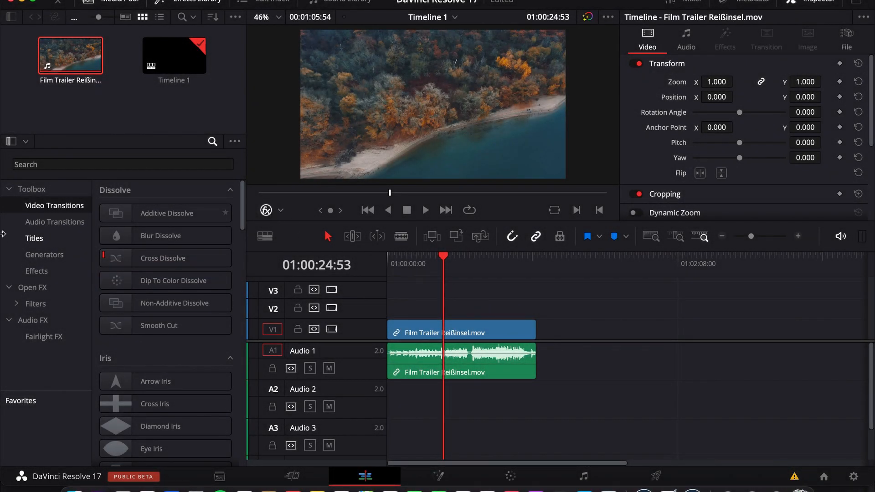
- Preview the Scroll title among the available titles and bring up the Effects category of the toolbox
{"action": "left_click", "coordinate": [41, 239]}
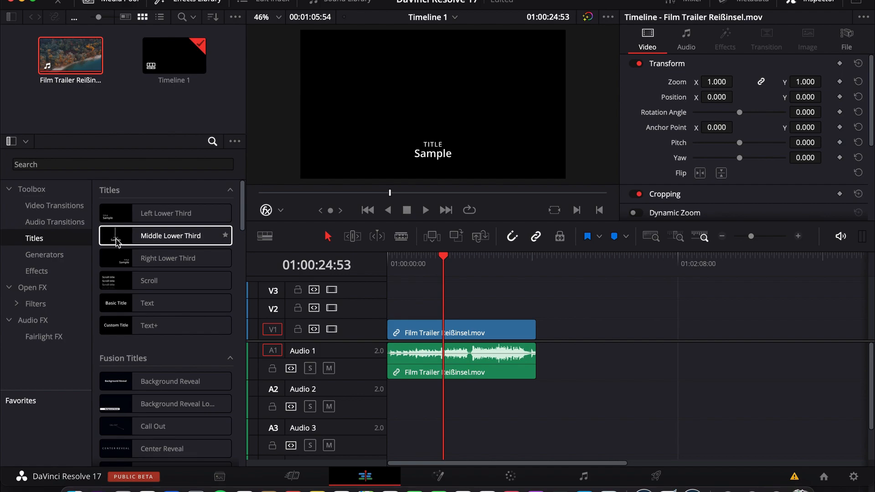
{"action": "left_click", "coordinate": [122, 283]}
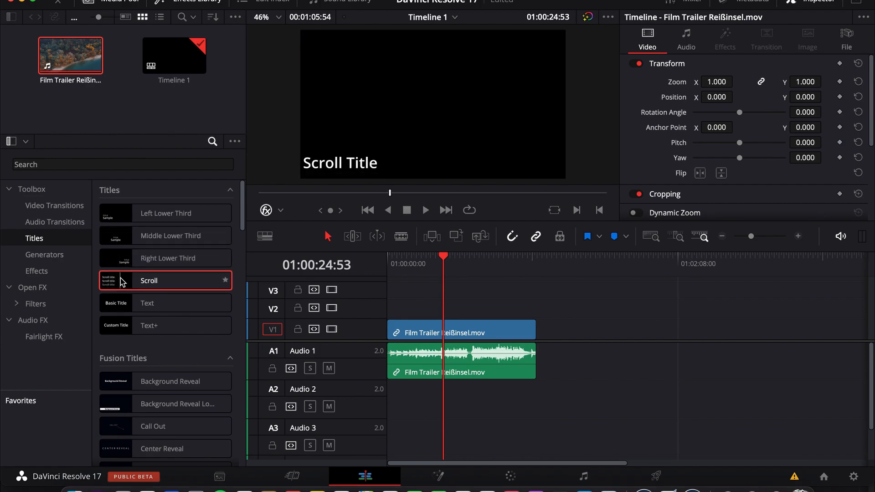
{"action": "left_click", "coordinate": [49, 273]}
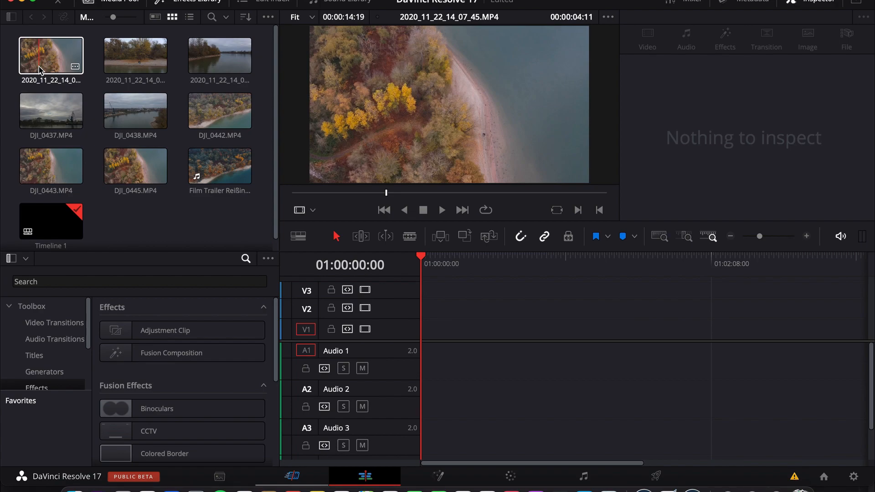
- Generate proxy media for all nine video clips in the media pool
{"action": "left_click_drag", "start_coordinate": [3, 51], "coordinate": [196, 123]}
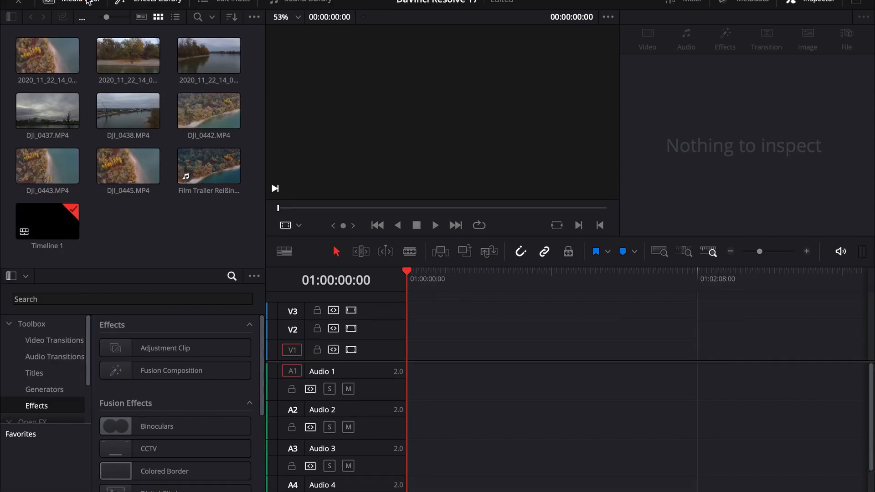
{"action": "left_click_drag", "start_coordinate": [10, 49], "coordinate": [214, 173]}
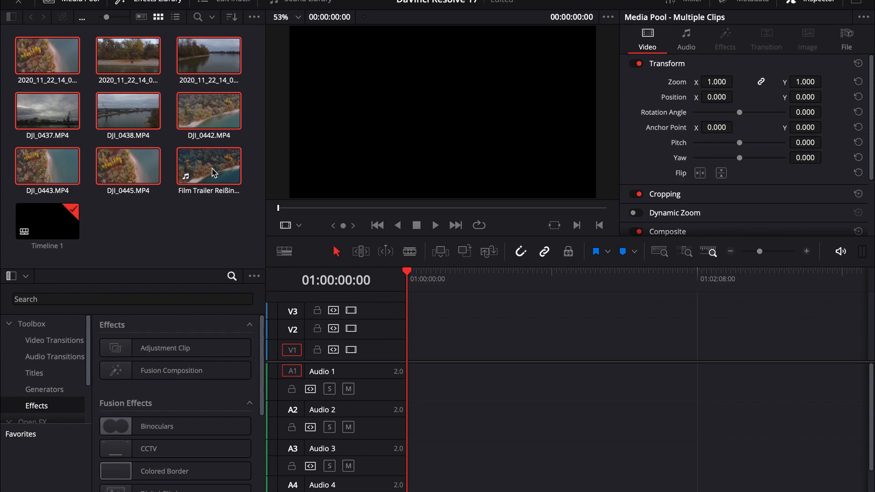
{"action": "right_click", "coordinate": [214, 173]}
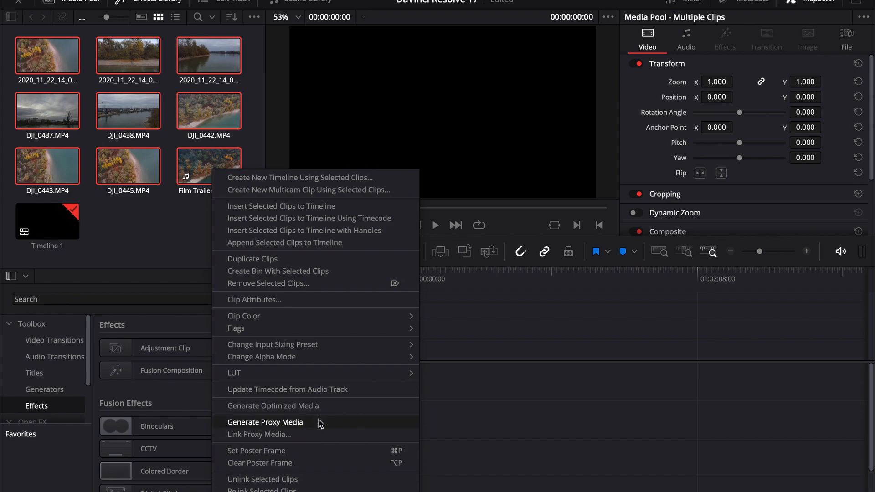
{"action": "left_click", "coordinate": [273, 422]}
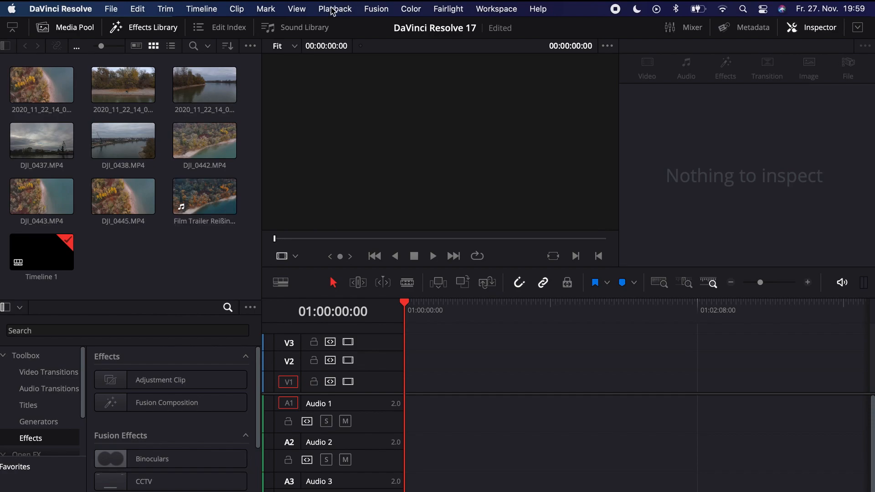
- Check whether playback is set to use proxy media if available
{"action": "left_click", "coordinate": [332, 9]}
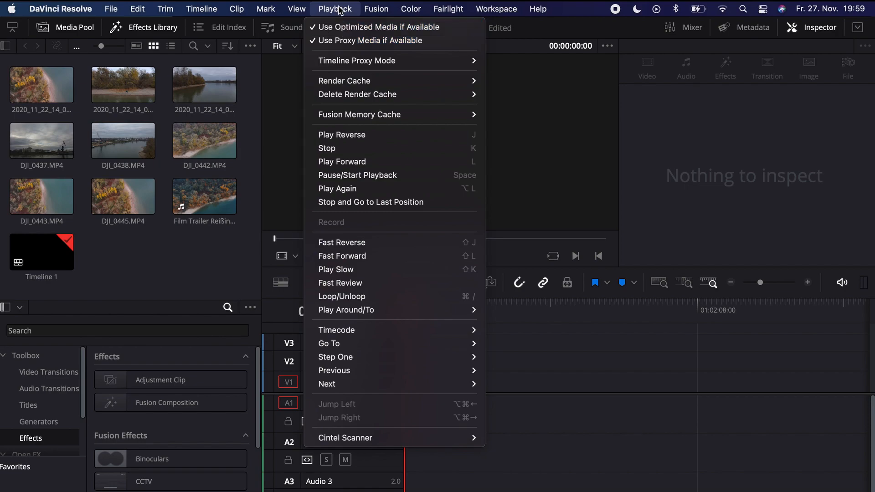
{"action": "mouse_move", "coordinate": [246, 7]}
{"action": "left_click", "coordinate": [522, 379]}
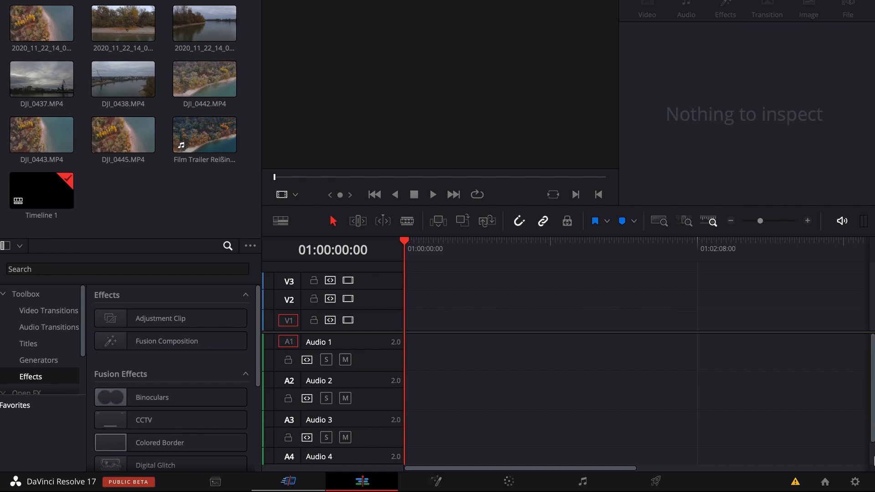
- Examine the proxy media resolution and format choices in the project's Master Settings, and leave the settings without saving
{"action": "left_click", "coordinate": [855, 482]}
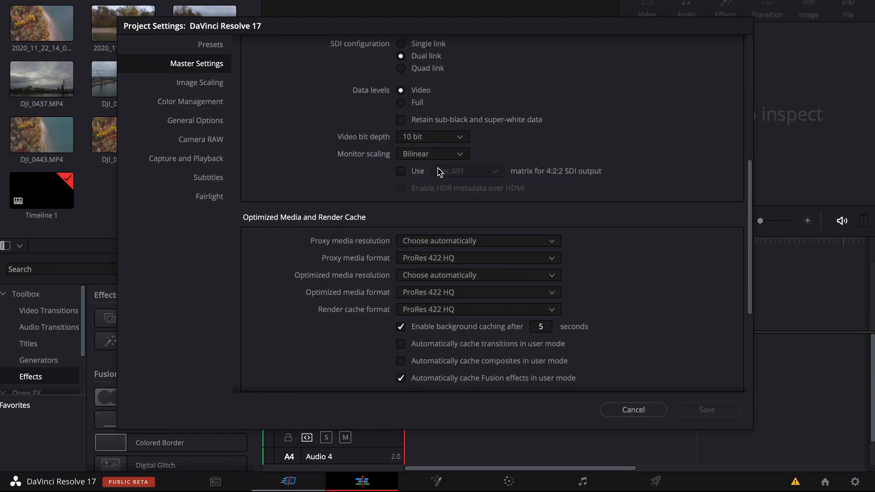
{"action": "scroll", "coordinate": [439, 171], "scroll_direction": "up", "scroll_amount": 3}
{"action": "scroll", "coordinate": [439, 171], "scroll_direction": "down", "scroll_amount": 4}
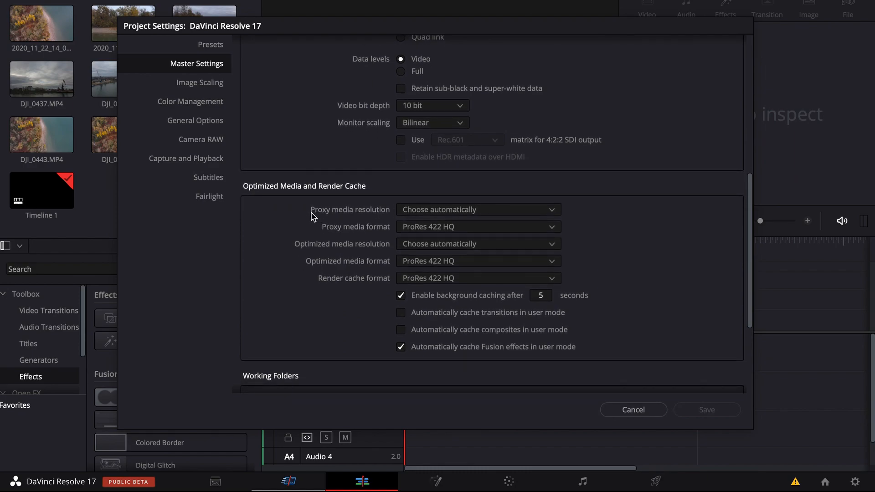
{"action": "left_click", "coordinate": [489, 228]}
{"action": "scroll", "coordinate": [467, 290], "scroll_direction": "down", "scroll_amount": 1}
{"action": "scroll", "coordinate": [468, 291], "scroll_direction": "up", "scroll_amount": 1}
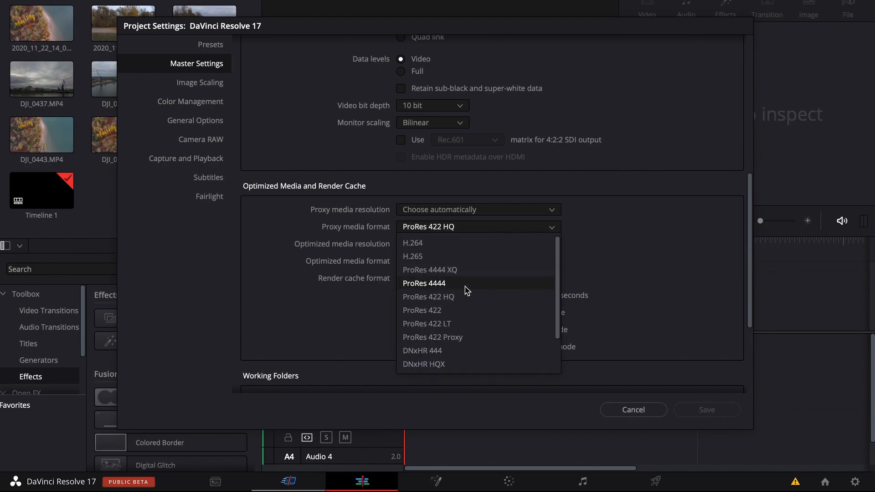
{"action": "left_click", "coordinate": [571, 225]}
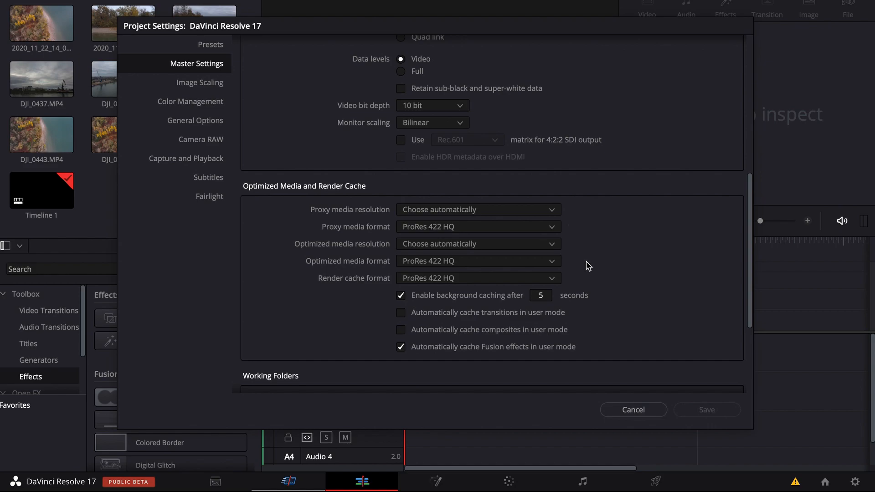
{"action": "left_click", "coordinate": [643, 413]}
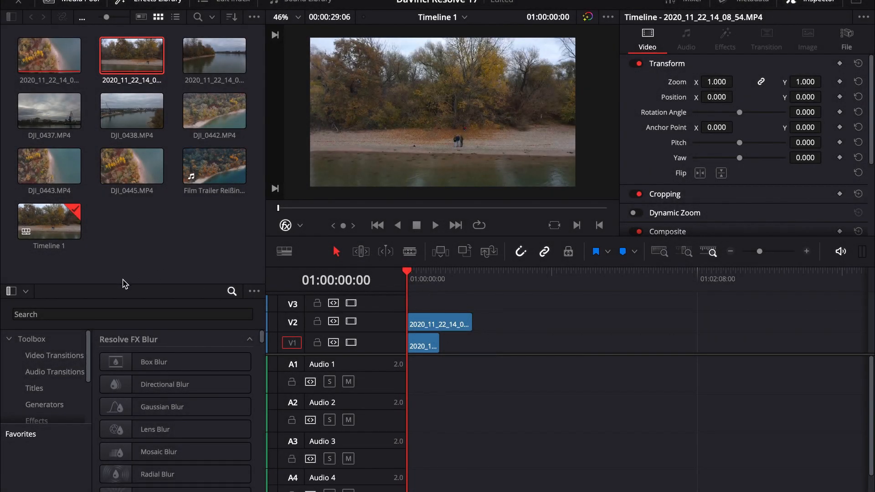
- Search the effects for "tran" and apply the Resolve FX Transform effect to the clip on V2
{"action": "left_click_drag", "start_coordinate": [124, 283], "coordinate": [151, 132]}
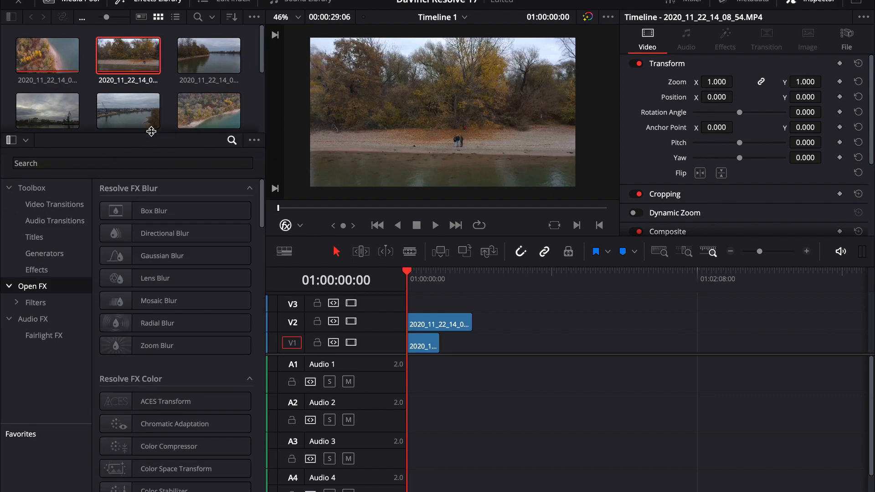
{"action": "left_click", "coordinate": [75, 165]}
{"action": "type", "text": "tran"}
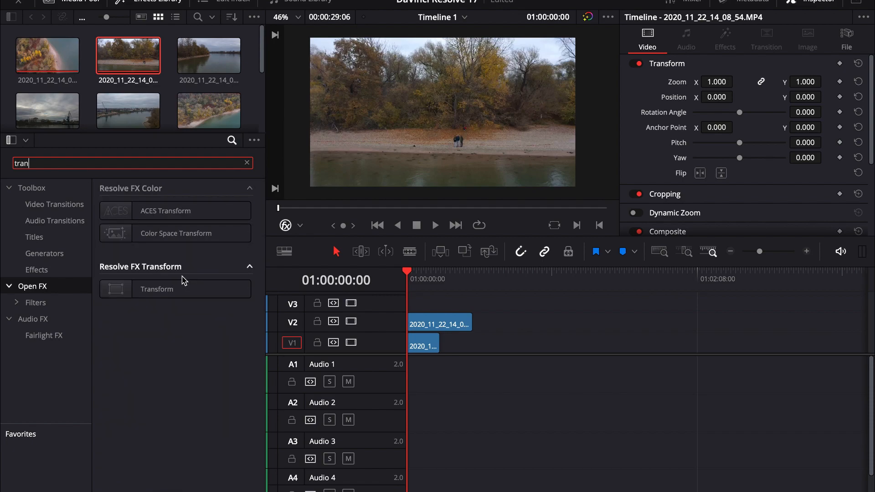
{"action": "left_click", "coordinate": [172, 287]}
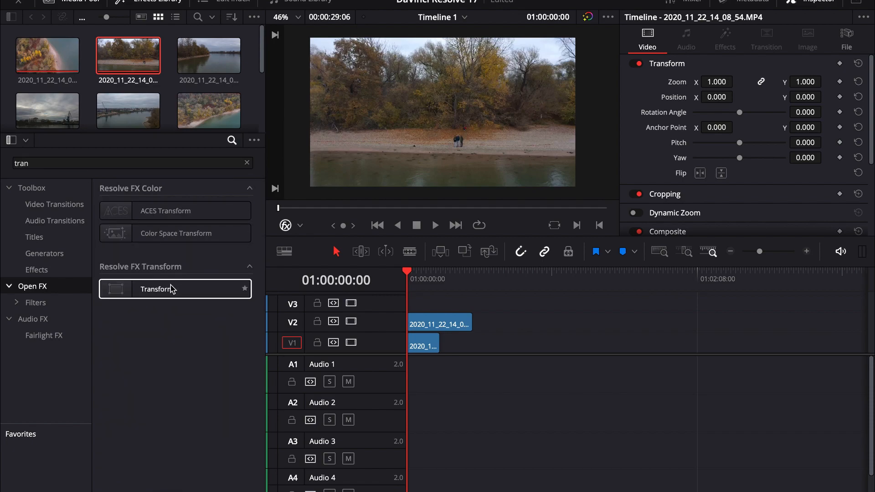
{"action": "left_click_drag", "start_coordinate": [173, 287], "coordinate": [431, 324]}
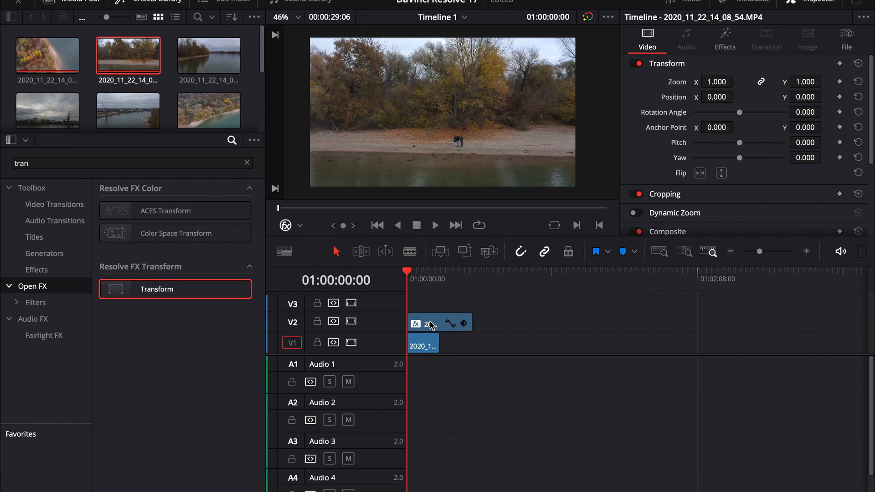
{"action": "left_click", "coordinate": [431, 325]}
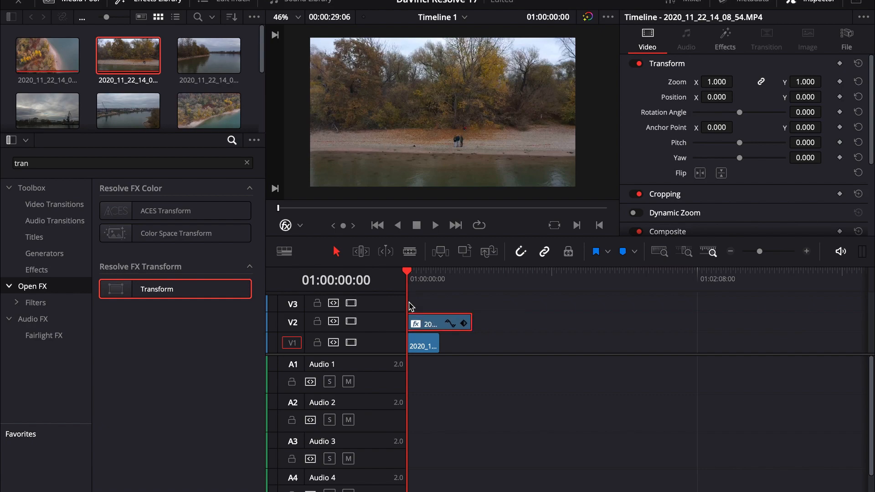
- Set the control mode of the V2 clip's Transform effect to Interactive - Pins
{"action": "left_click", "coordinate": [300, 226]}
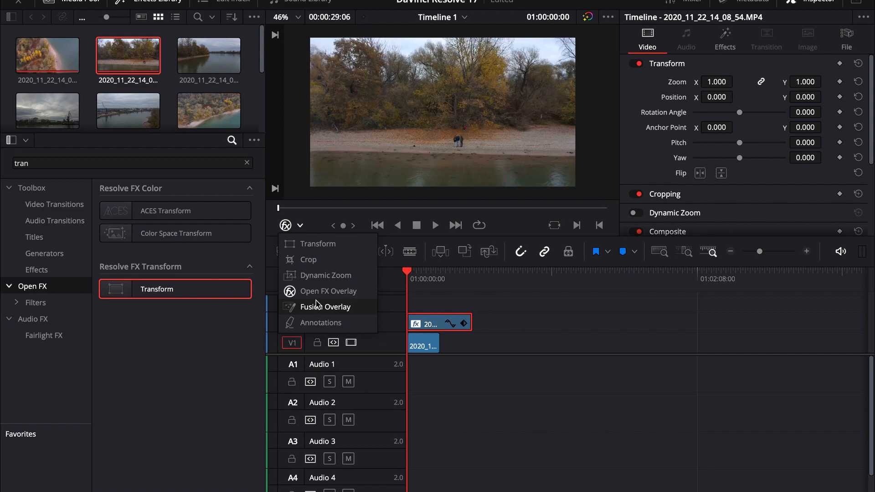
{"action": "left_click", "coordinate": [320, 227]}
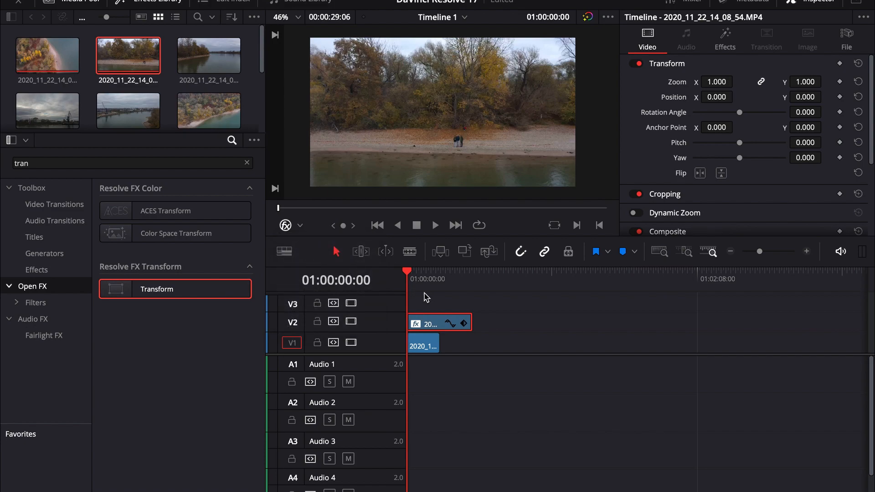
{"action": "left_click", "coordinate": [726, 41]}
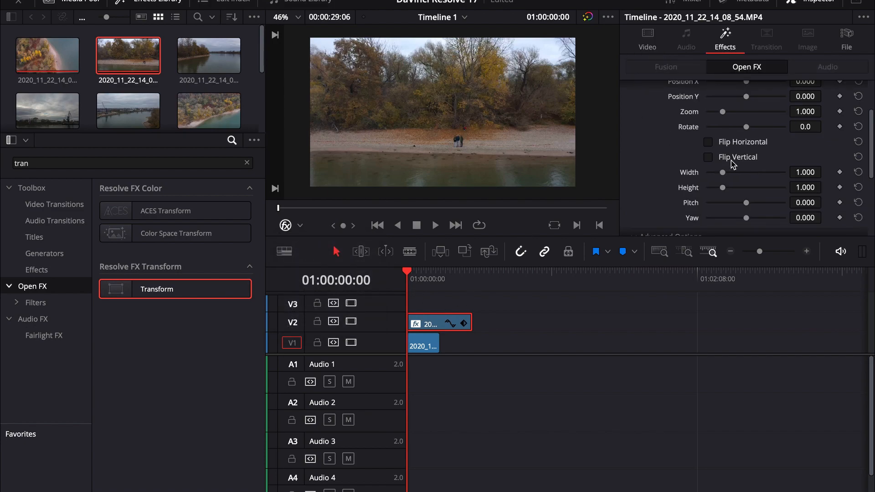
{"action": "scroll", "coordinate": [734, 164], "scroll_direction": "up", "scroll_amount": 3}
{"action": "scroll", "coordinate": [732, 164], "scroll_direction": "down", "scroll_amount": 1}
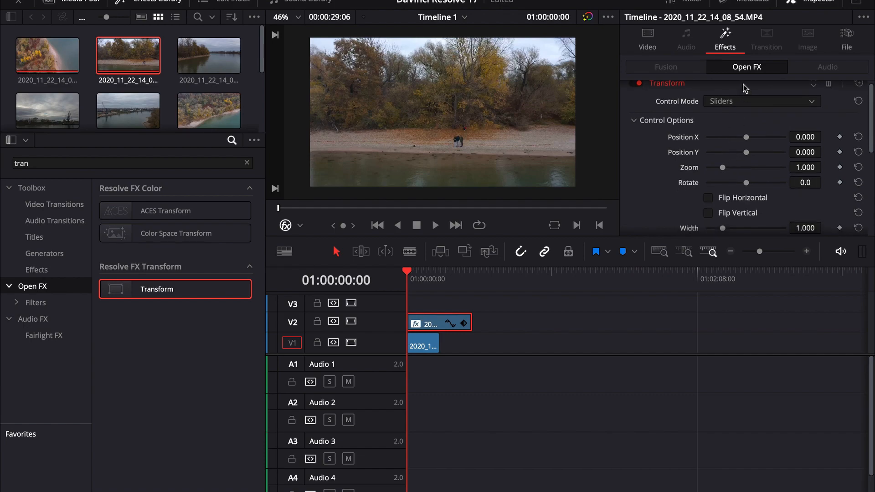
{"action": "left_click", "coordinate": [742, 104]}
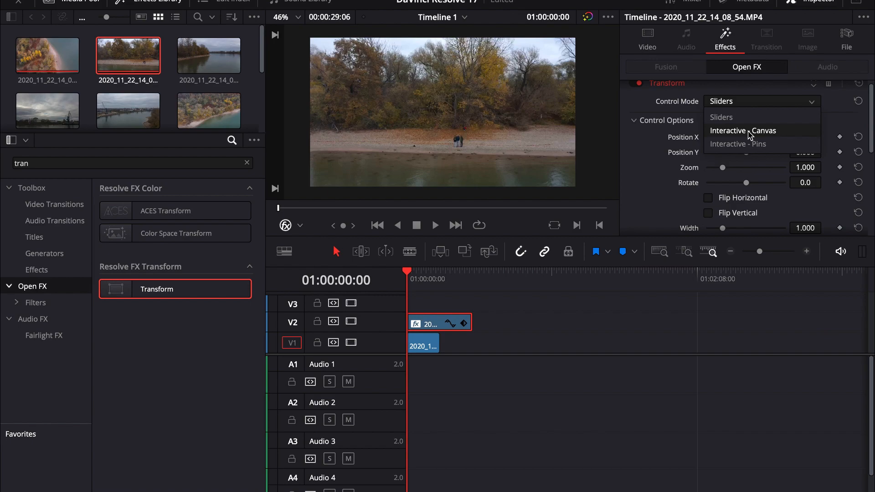
{"action": "left_click", "coordinate": [748, 154]}
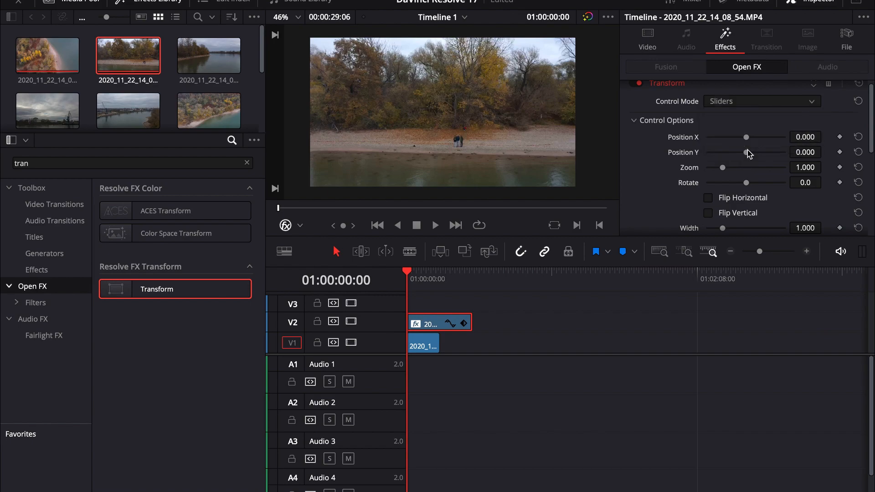
{"action": "left_click", "coordinate": [748, 101]}
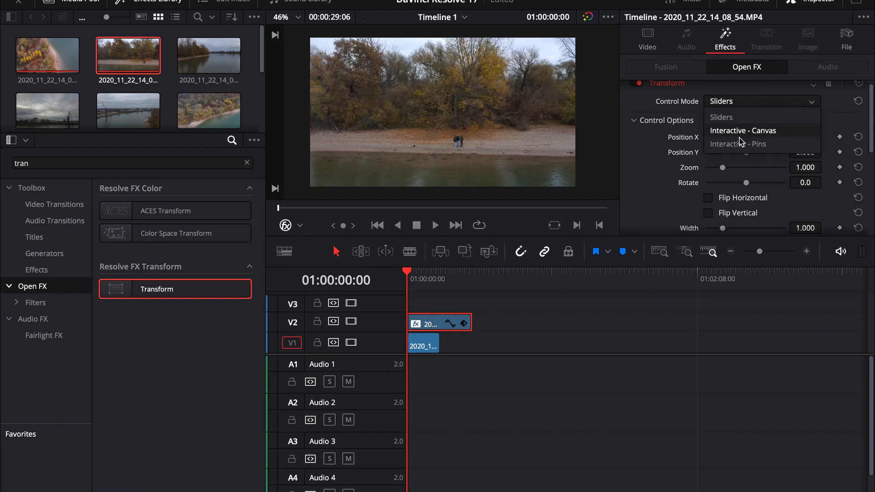
{"action": "left_click", "coordinate": [739, 144]}
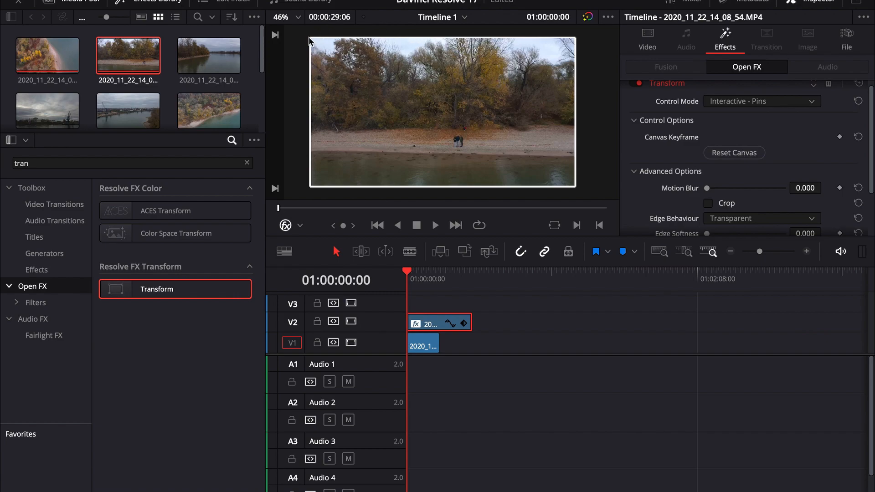
- Pin the V2 clip's left corners and reshape it into a smaller, slightly rotated picture in the upper left of the frame
{"action": "mouse_move", "coordinate": [309, 40]}
{"action": "left_mouse_down"}
{"action": "mouse_move", "coordinate": [334, 50]}
{"action": "mouse_move", "coordinate": [310, 33]}
{"action": "left_mouse_up"}
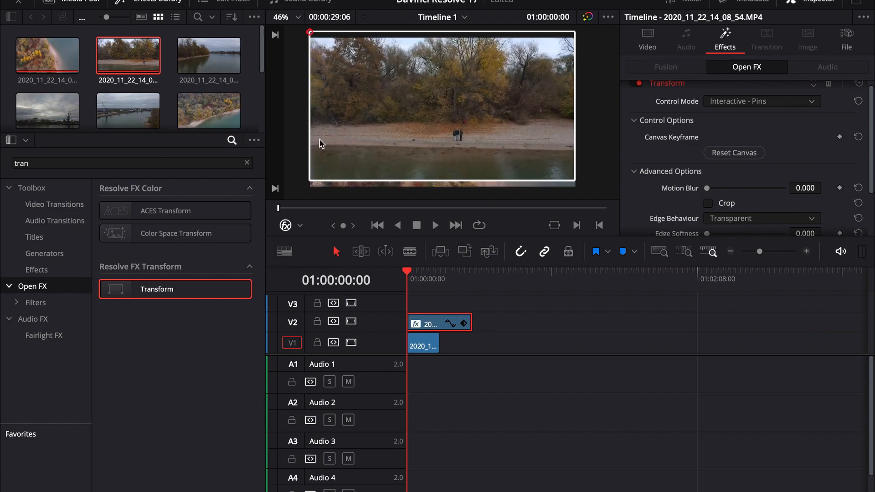
{"action": "left_click_drag", "start_coordinate": [310, 181], "coordinate": [307, 113]}
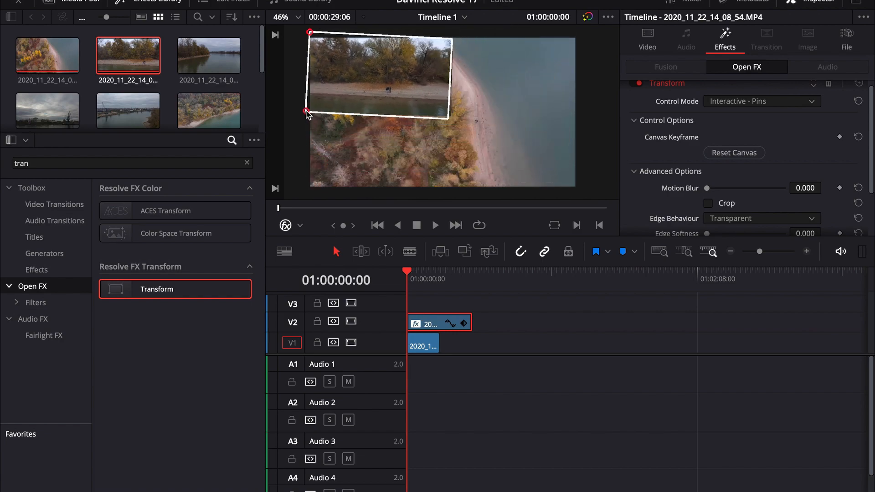
{"action": "left_click_drag", "start_coordinate": [449, 118], "coordinate": [473, 133]}
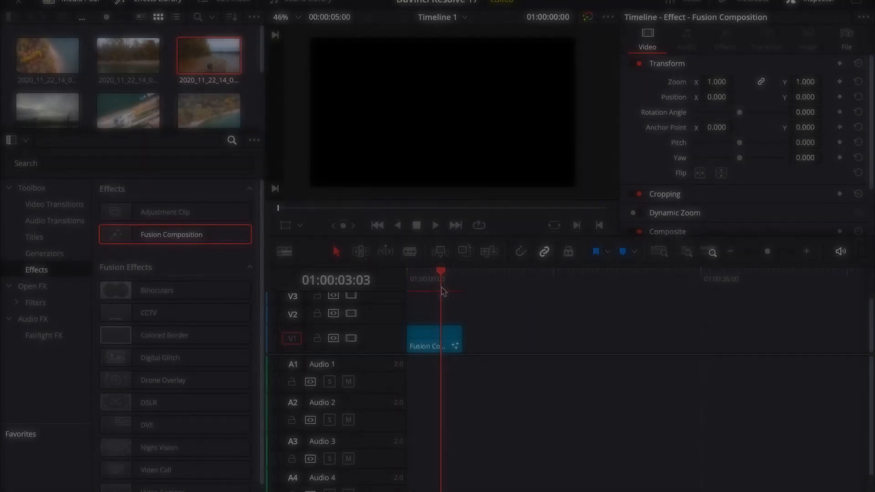
- Turn the Fusion Composition on V1 into a new compound clip
{"action": "left_click", "coordinate": [416, 276]}
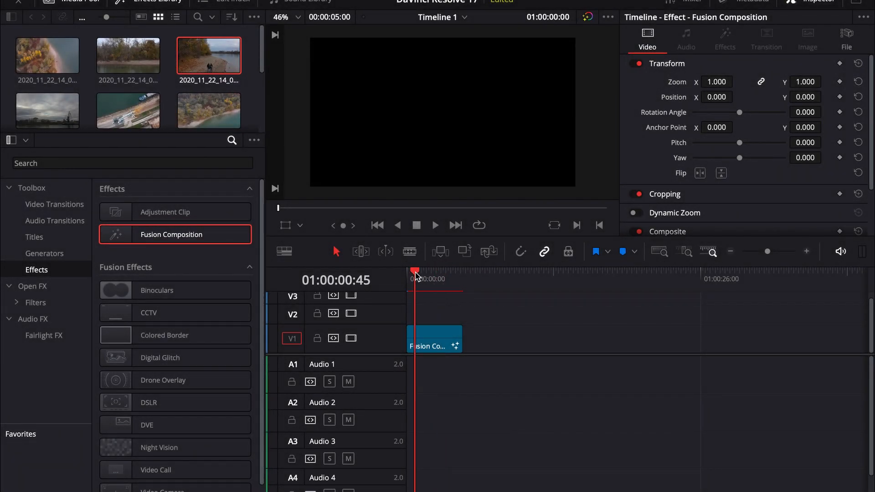
{"action": "left_click", "coordinate": [440, 340]}
{"action": "right_click", "coordinate": [441, 340]}
{"action": "left_click", "coordinate": [494, 128]}
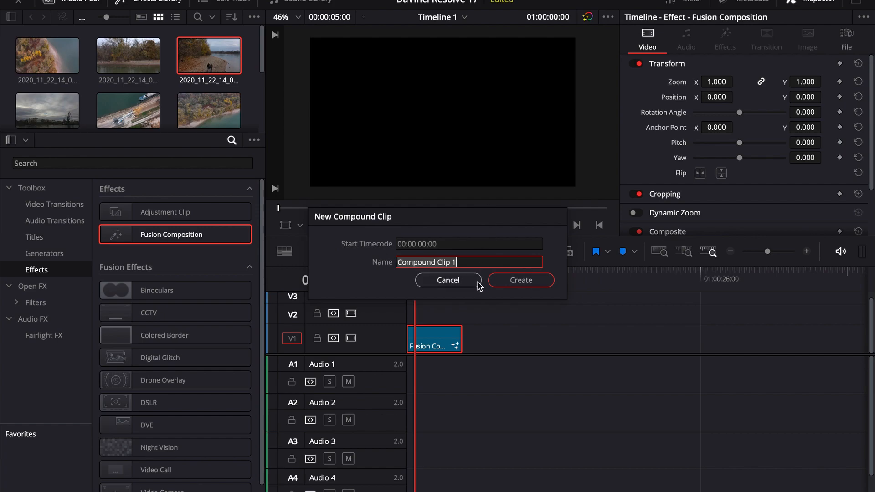
{"action": "left_click", "coordinate": [509, 281]}
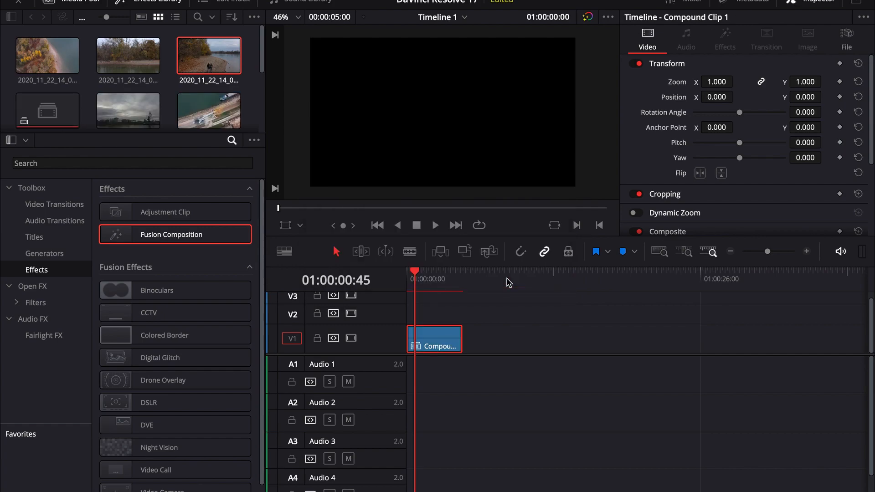
- Render the compound clip in place as MP4 with the H.264 codec, including video effects, into the YouTube folder
{"action": "right_click", "coordinate": [506, 285]}
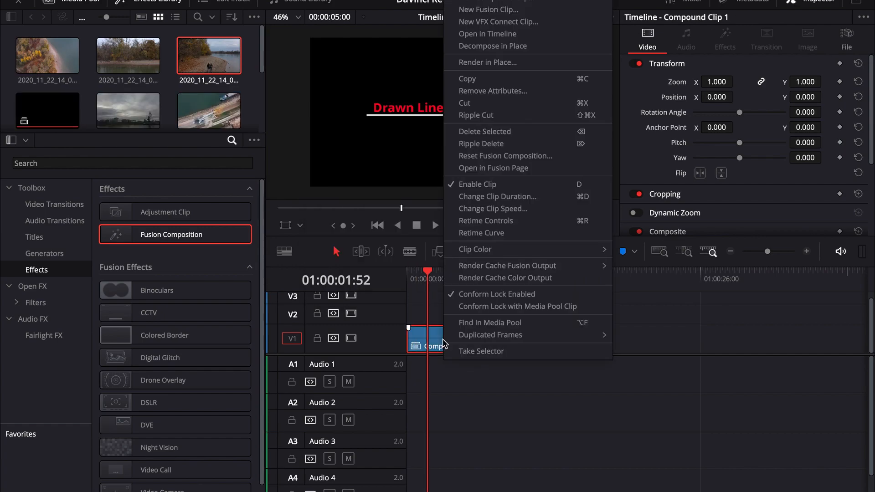
{"action": "left_click", "coordinate": [517, 63]}
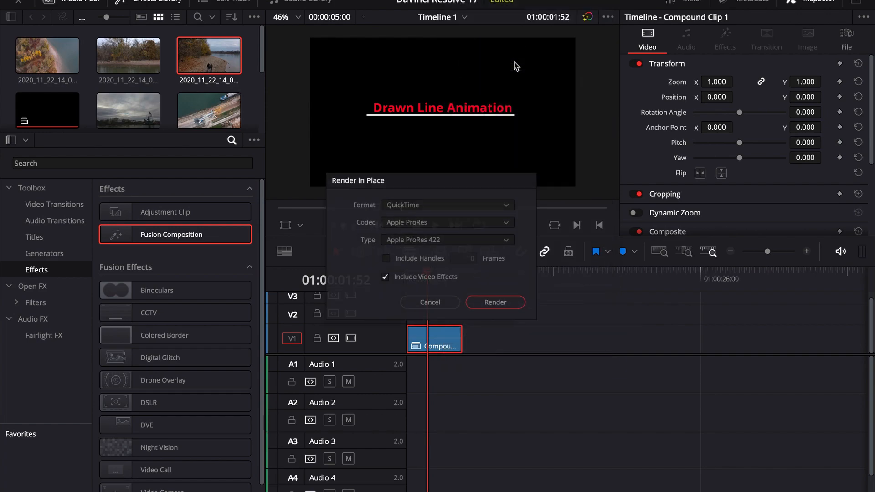
{"action": "left_click", "coordinate": [459, 200]}
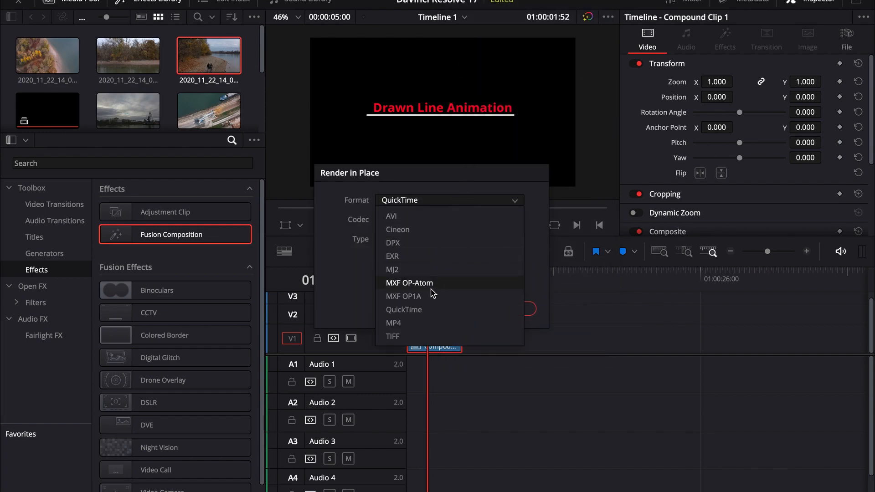
{"action": "left_click", "coordinate": [420, 323]}
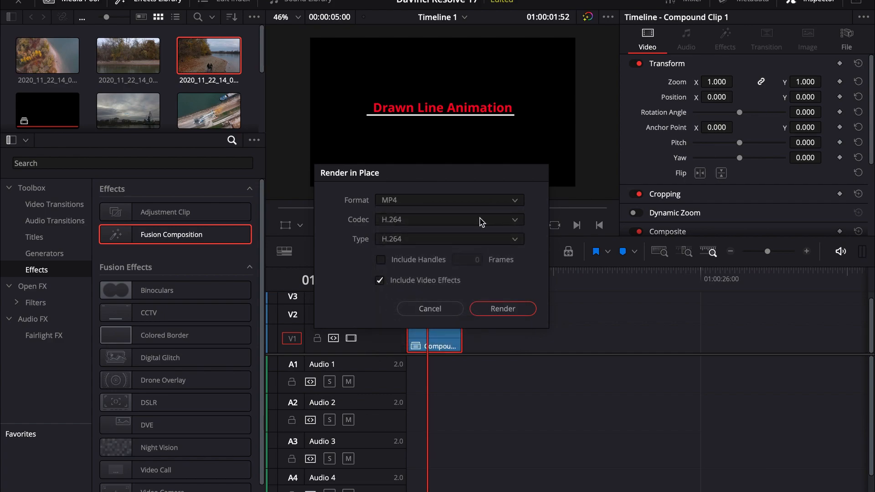
{"action": "left_click", "coordinate": [482, 222]}
{"action": "left_click", "coordinate": [482, 222]}
{"action": "left_click", "coordinate": [504, 308]}
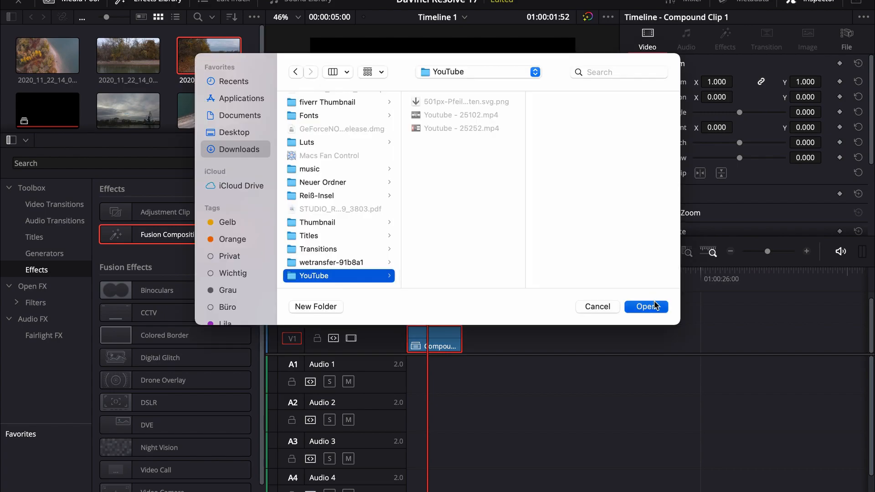
{"action": "left_click", "coordinate": [654, 305]}
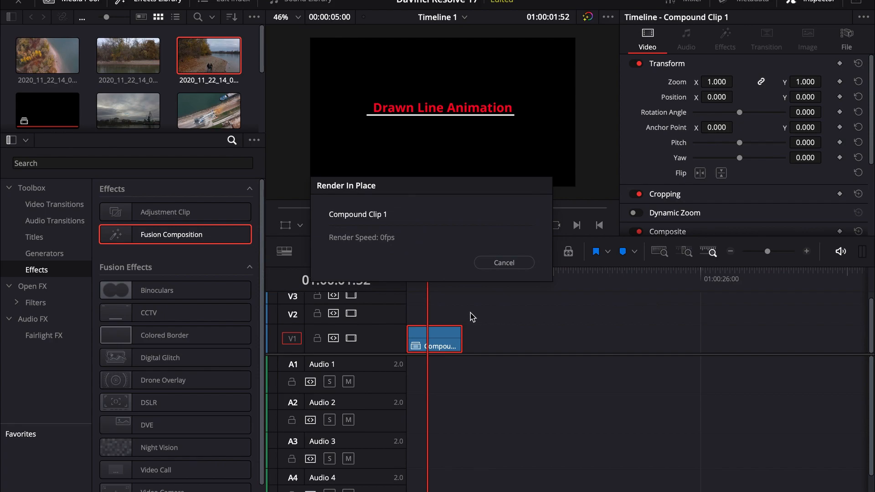
- Scrub through the rendered compound clip and play it from the start to check the line animation
{"action": "left_click_drag", "start_coordinate": [422, 276], "coordinate": [427, 277]}
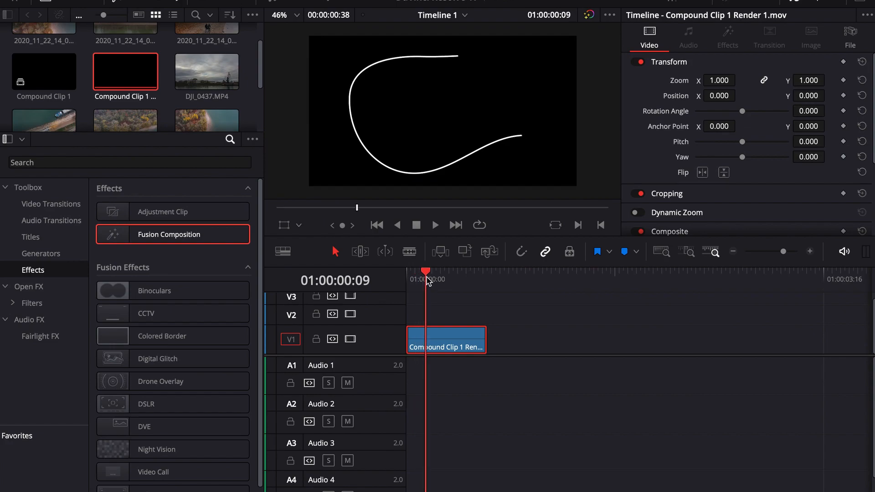
{"action": "left_click", "coordinate": [410, 274]}
{"action": "key", "text": "space"}
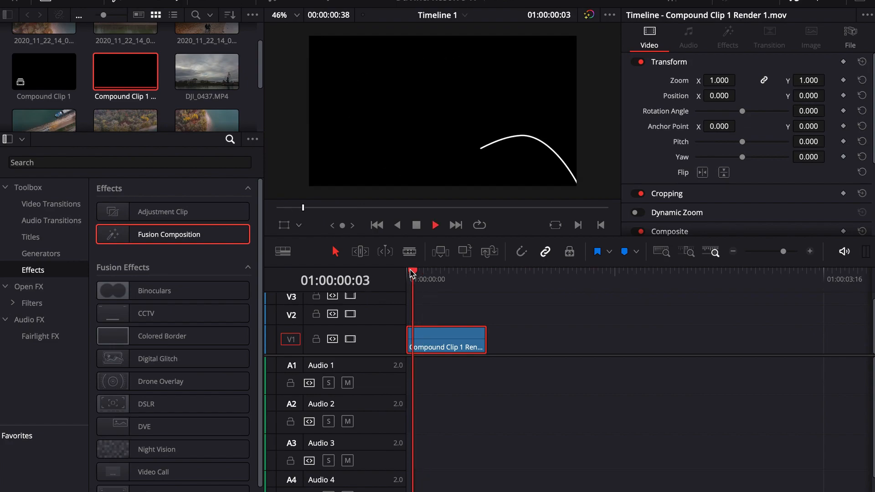
{"action": "left_click", "coordinate": [410, 273]}
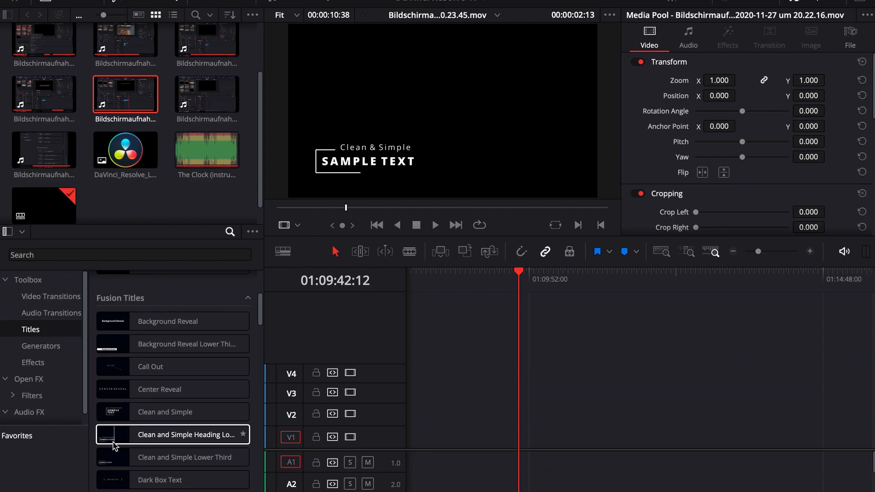
- Preview the Clean and Simple Lower Third title among the Fusion Titles
{"action": "scroll", "coordinate": [114, 446], "scroll_direction": "down", "scroll_amount": 1}
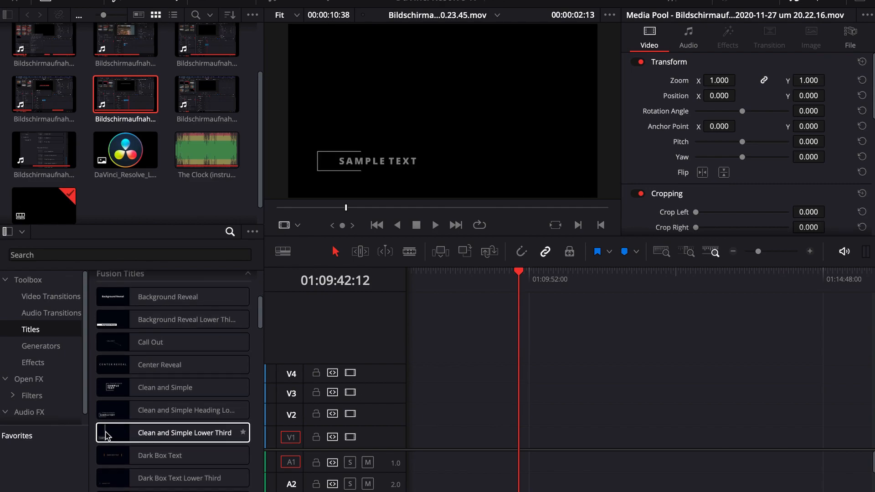